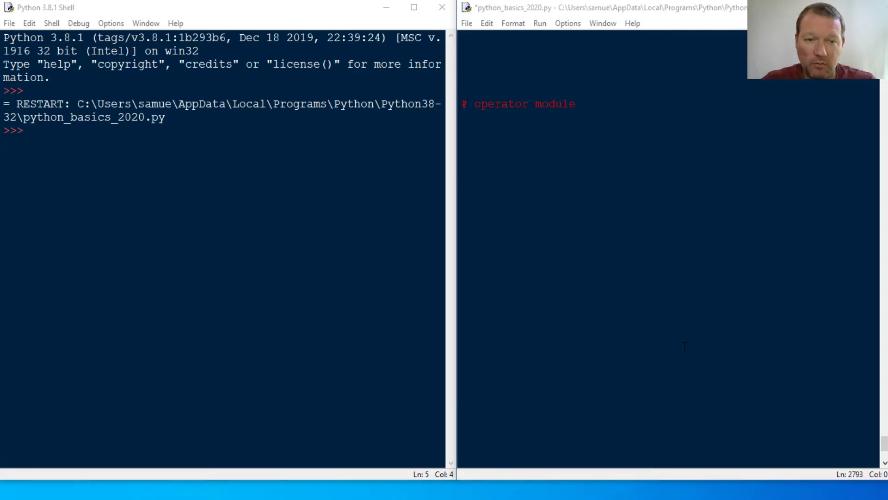
- Run import operator and dir(operator) in the shell, correcting the misspelled module name
click(222, 278)
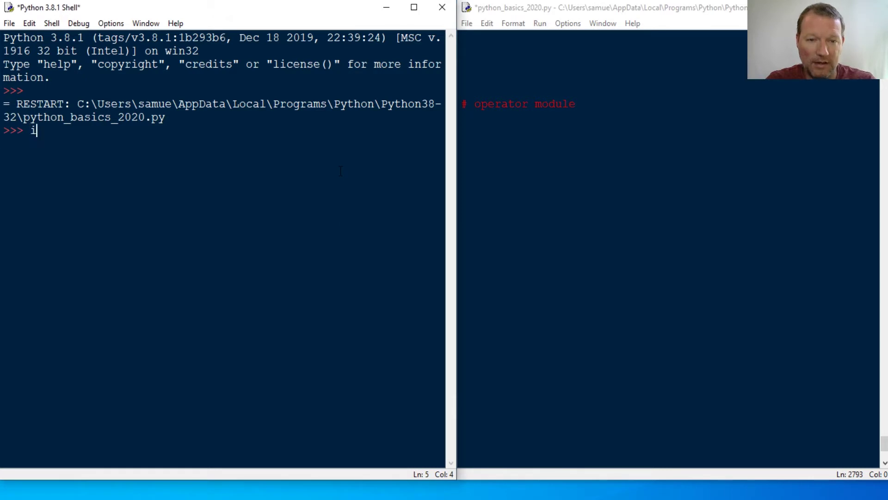
text(import )
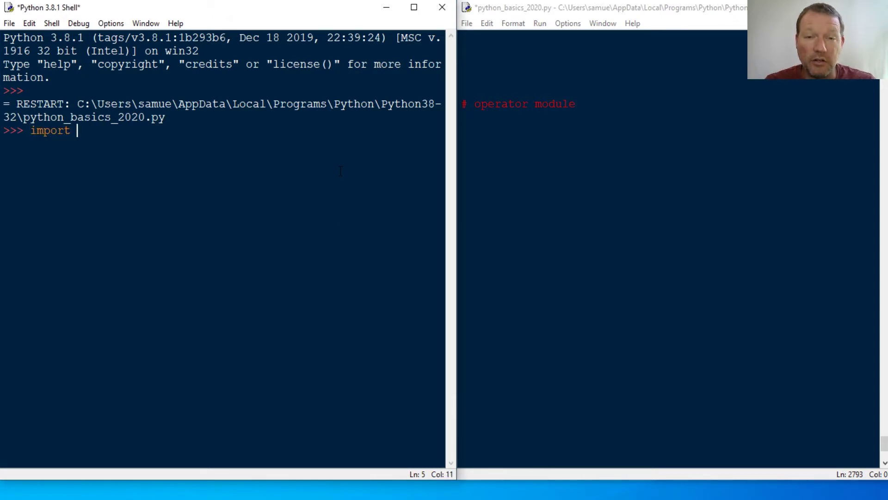
text(opoer)
key(BackSpace)
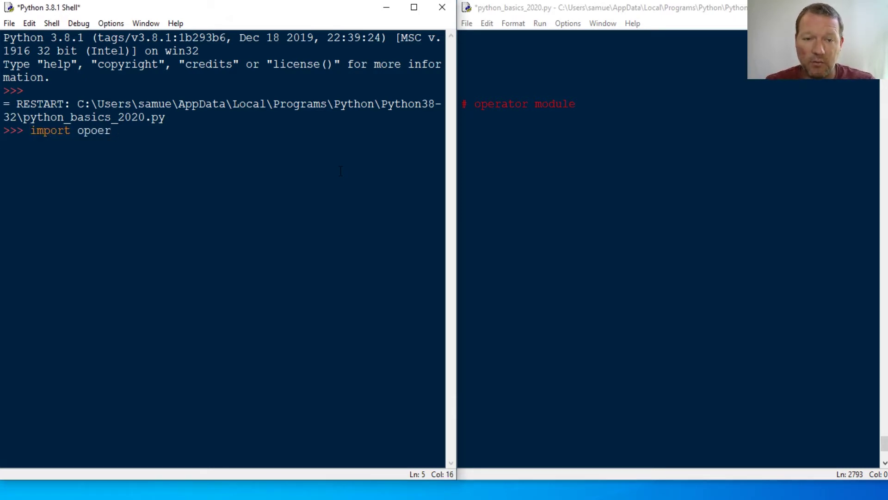
key(BackSpace)
key(BackSpace)
key(BackSpace)
text(per)
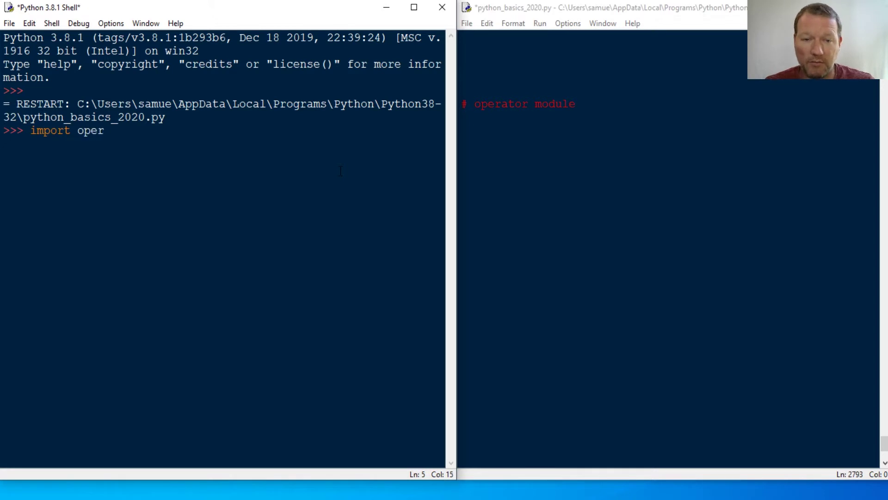
text(ator)
key(Return)
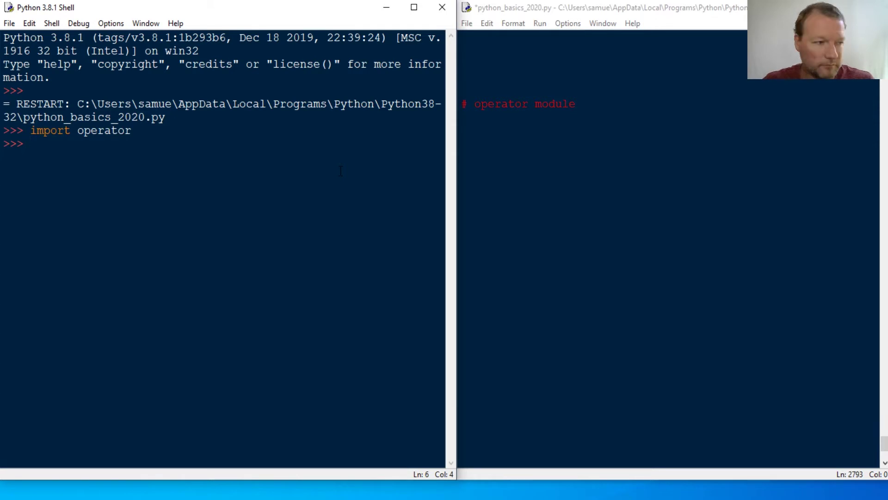
text(dir()
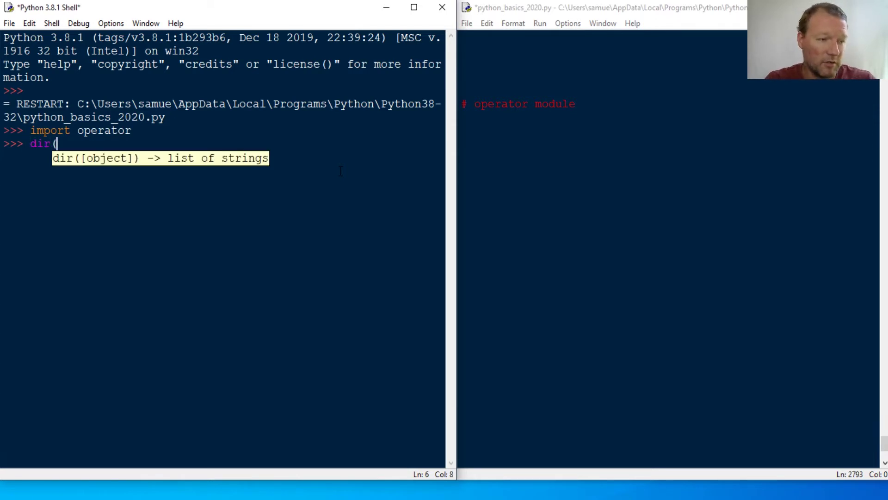
text(operatro)
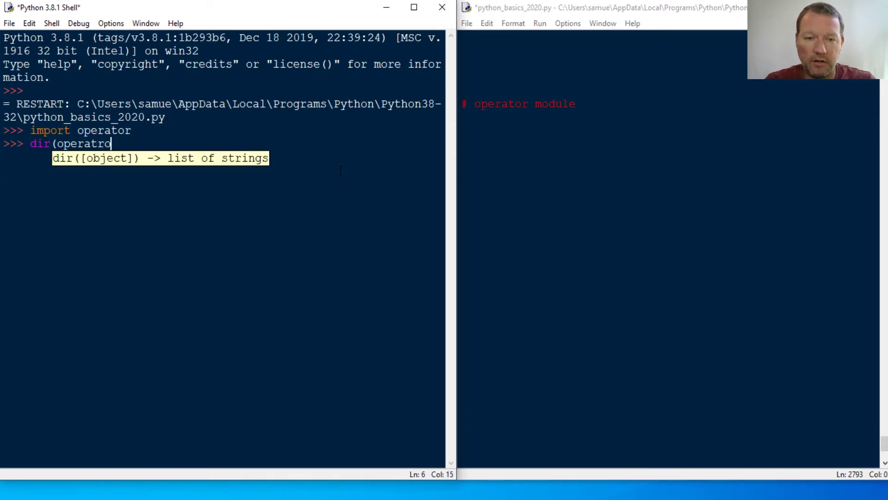
key(BackSpace)
key(BackSpace)
text(or))
key(Return)
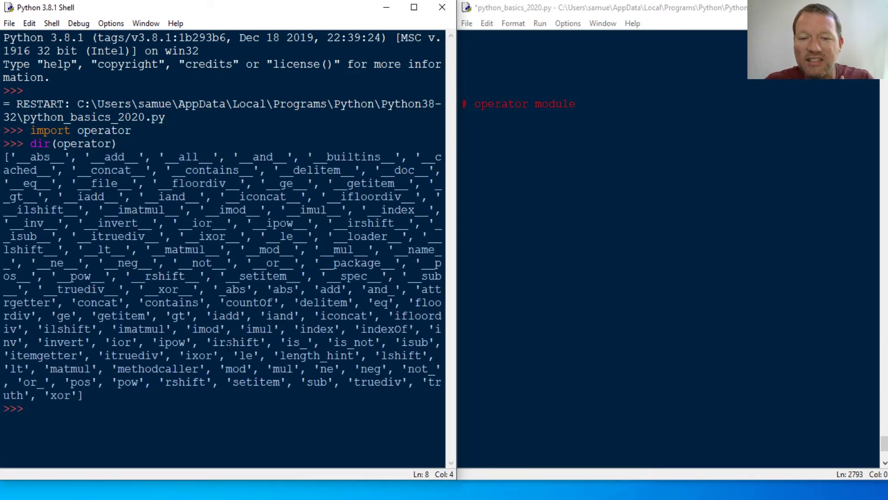
text(hel)
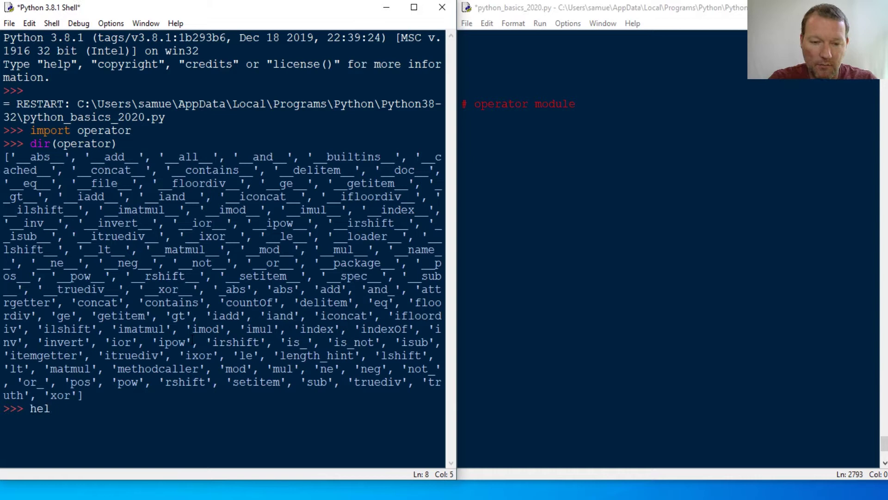
text(p(oper)
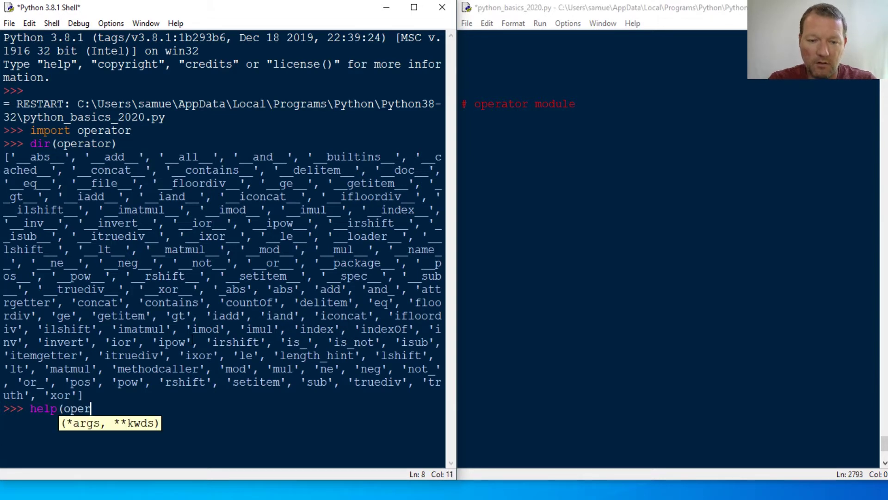
text(atro))
- After help(operatro) fails with a NameError, run import operator as op and dir(op)
key(Return)
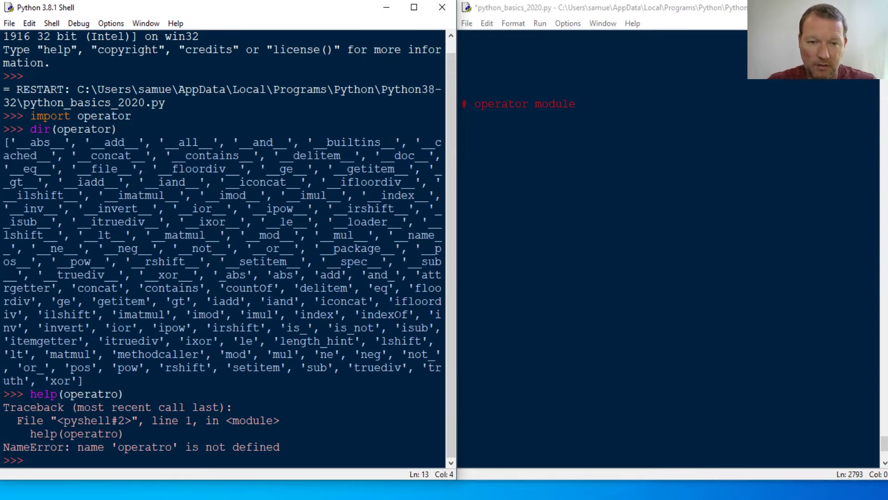
text(im)
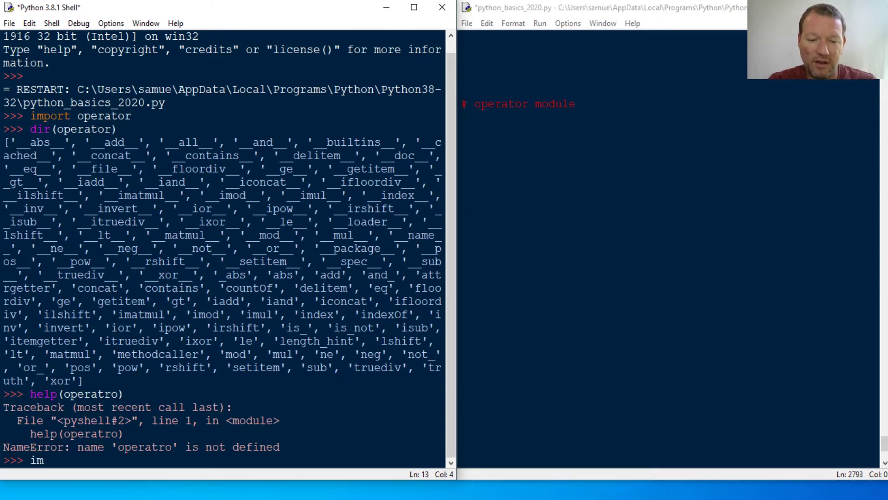
text(port oper)
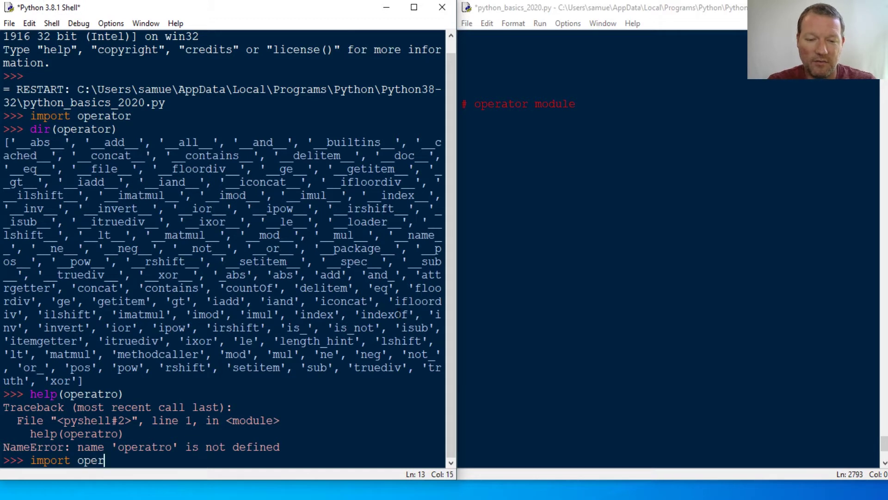
text(ator as o)
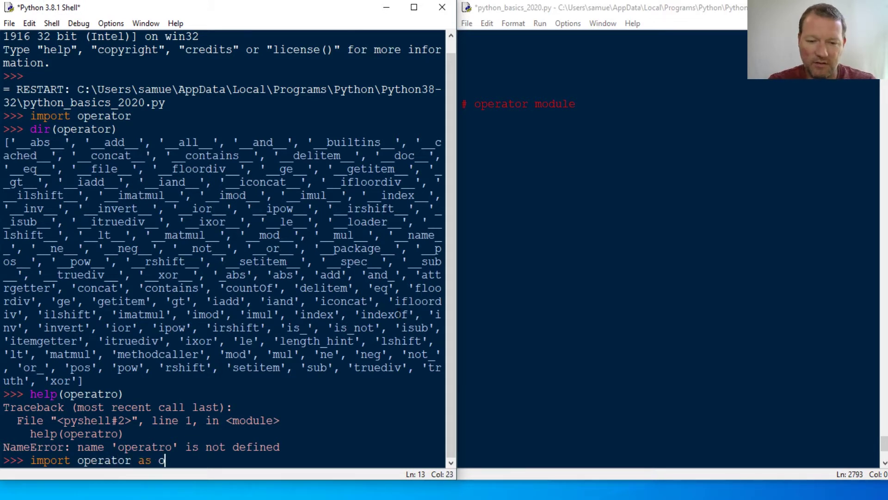
text(p)
key(Return)
text(dir(o)
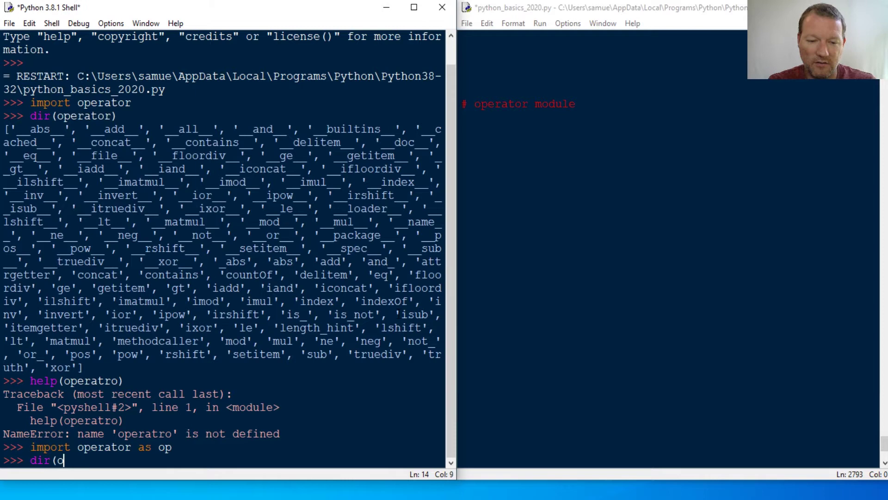
text(p))
key(Return)
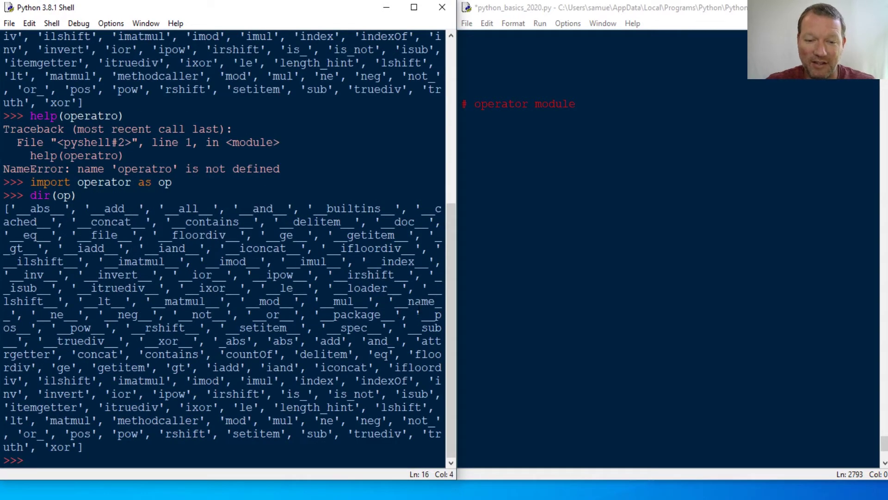
text(help)
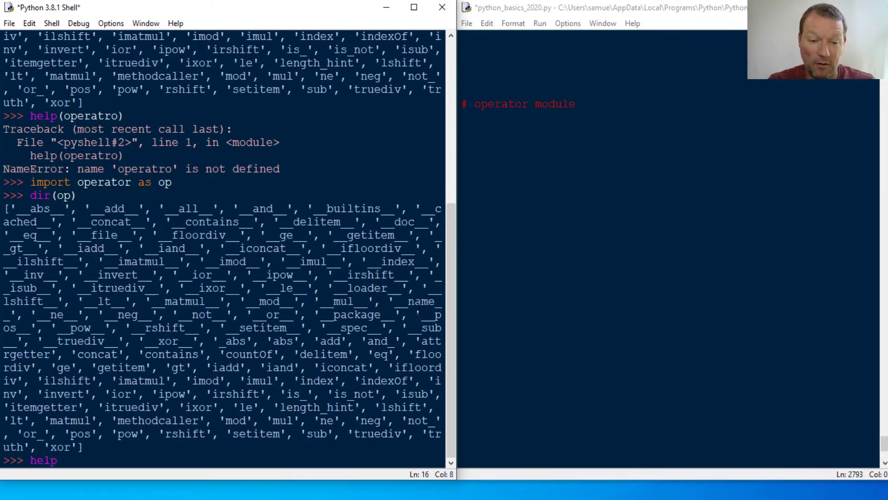
text((op))
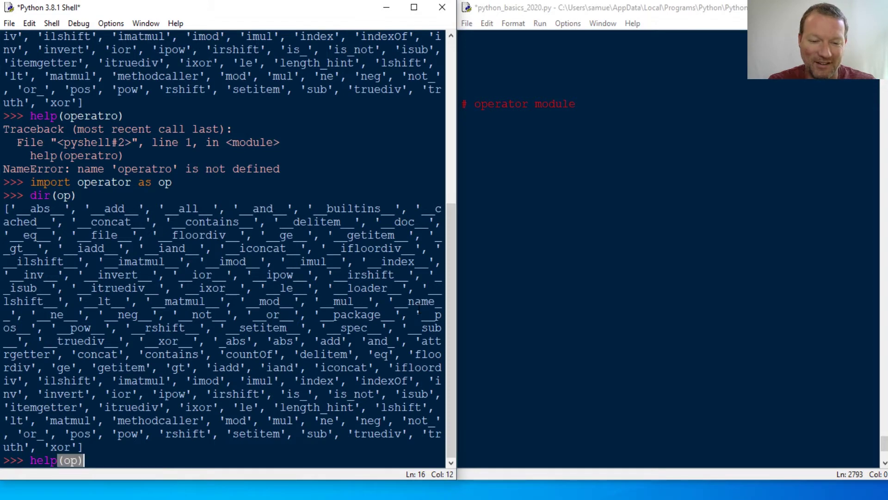
- Run help(op), widen the shell window and expand the squeezed 426-line output
key(Return)
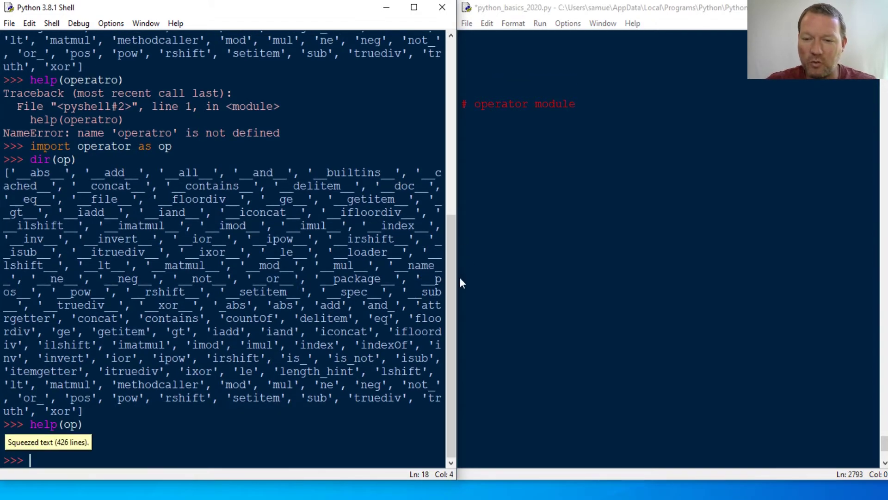
drag(459, 277, 594, 278)
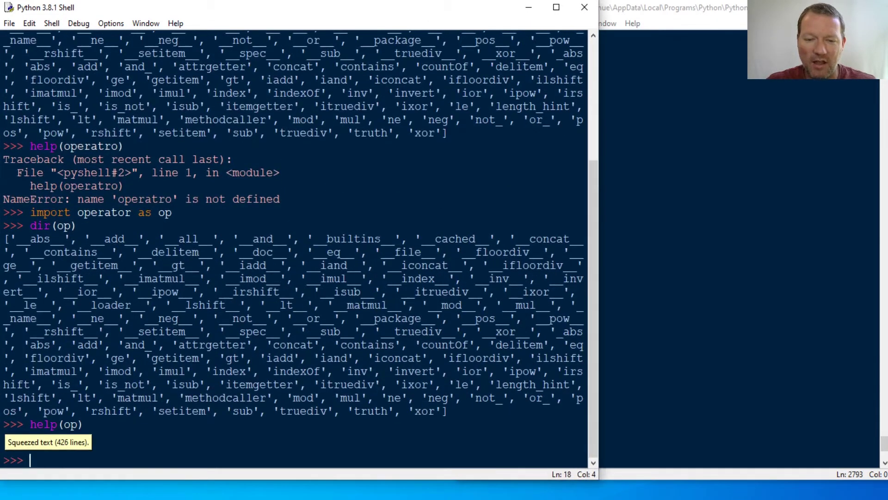
double_click(49, 442)
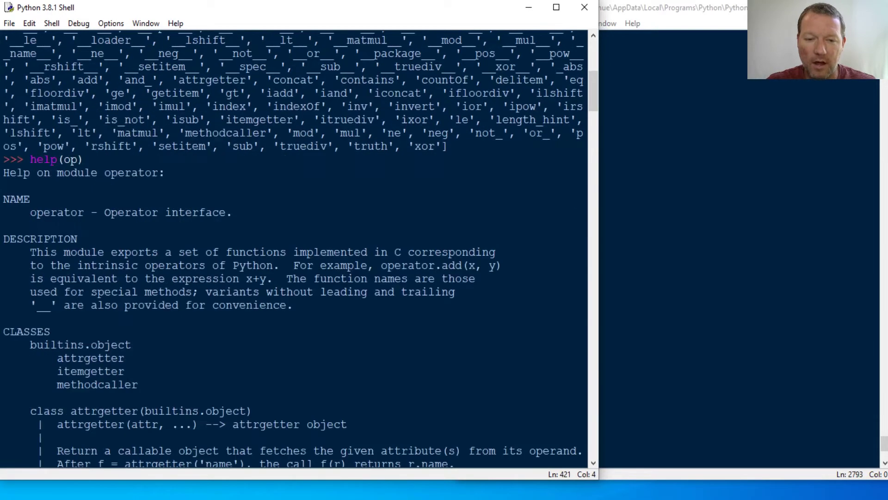
scroll(278, 278, down, 5)
scroll(278, 278, down, 5)
scroll(277, 278, down, 5)
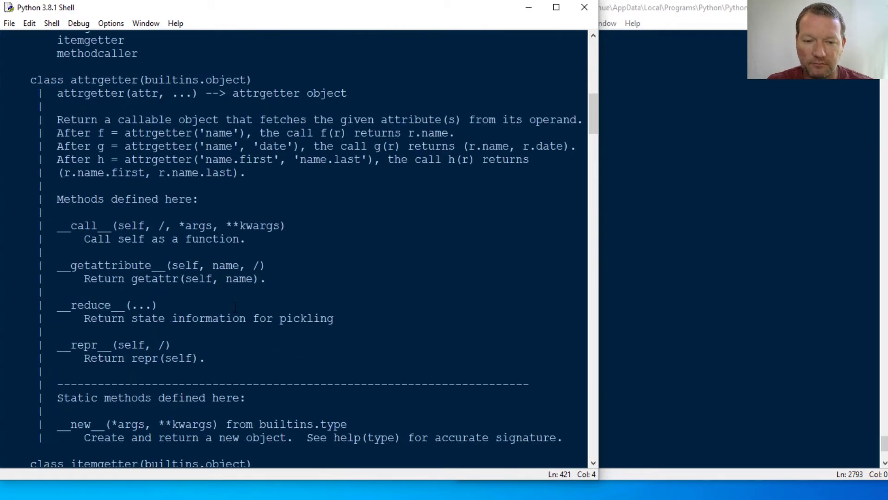
scroll(277, 278, down, 5)
scroll(277, 278, down, 5)
scroll(278, 277, down, 5)
scroll(278, 278, down, 5)
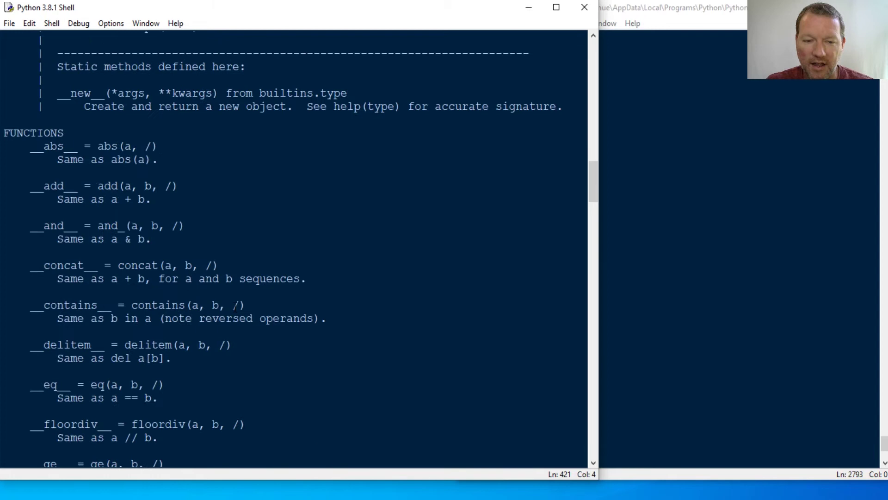
scroll(277, 277, down, 3)
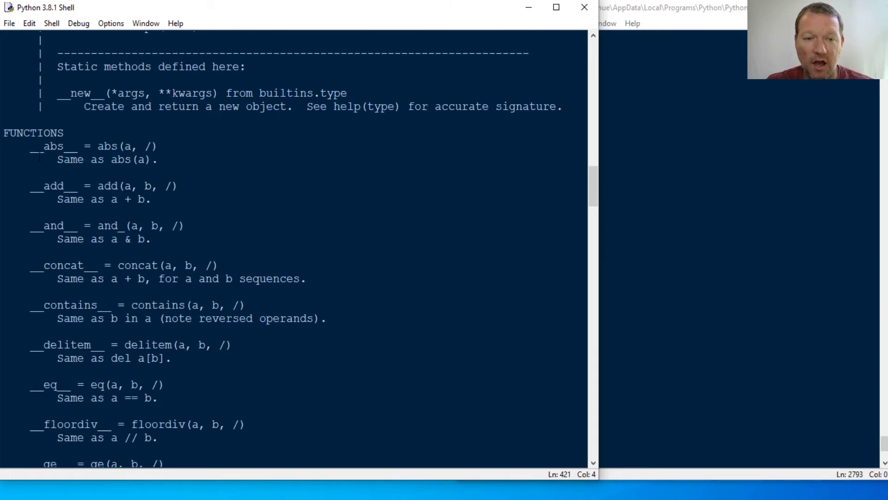
drag(36, 146, 85, 146)
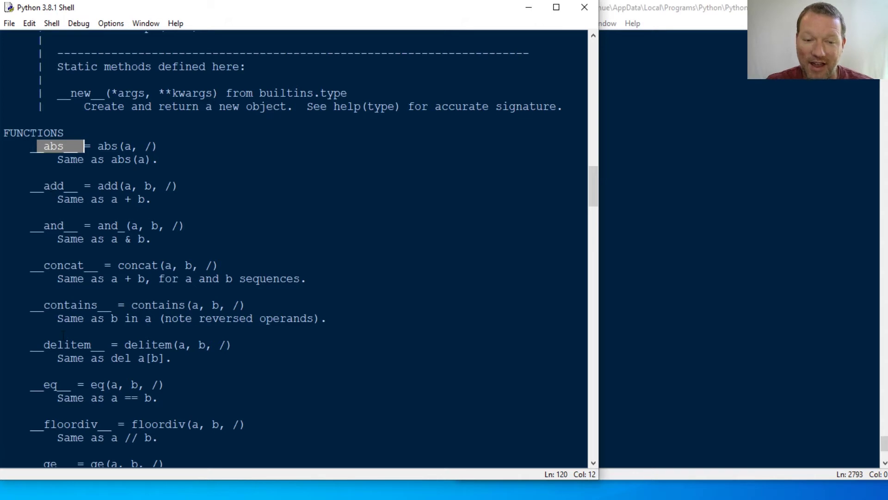
scroll(278, 278, down, 2)
scroll(278, 277, down, 3)
scroll(277, 278, down, 3)
scroll(278, 278, down, 3)
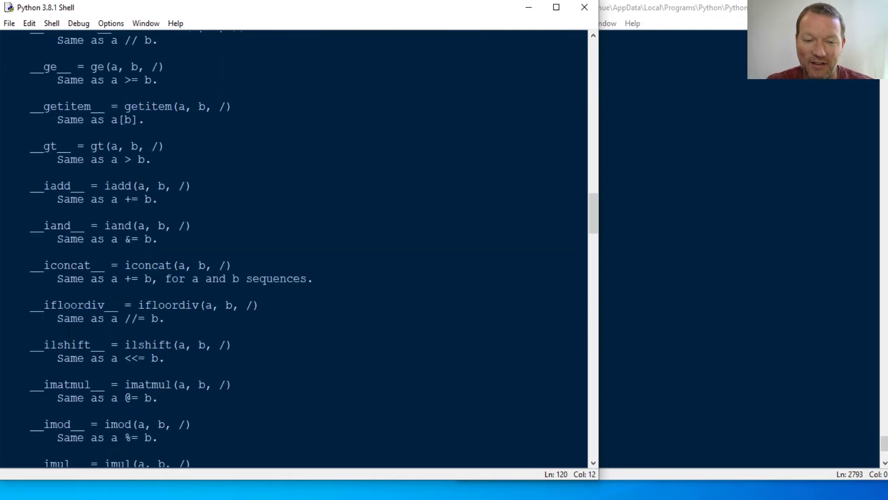
scroll(278, 278, down, 3)
scroll(278, 278, down, 3)
scroll(278, 278, down, 3)
scroll(277, 277, down, 3)
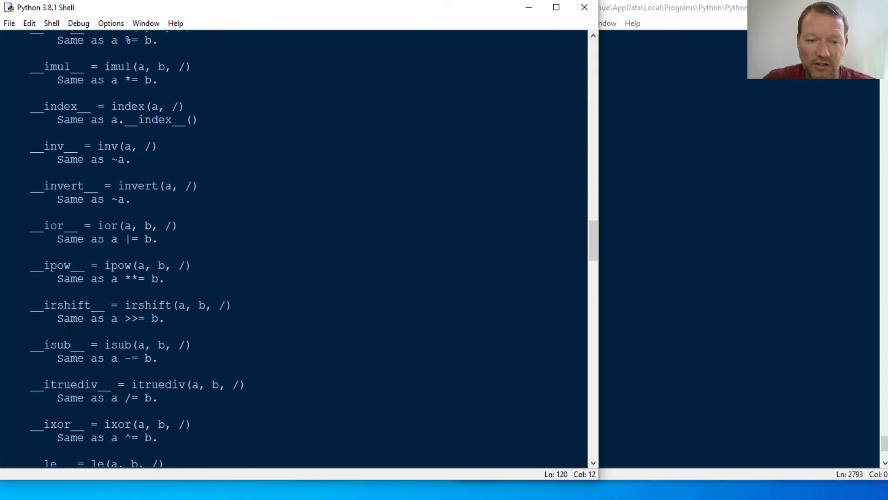
scroll(69, 332, down, 3)
scroll(68, 333, down, 3)
scroll(68, 332, down, 3)
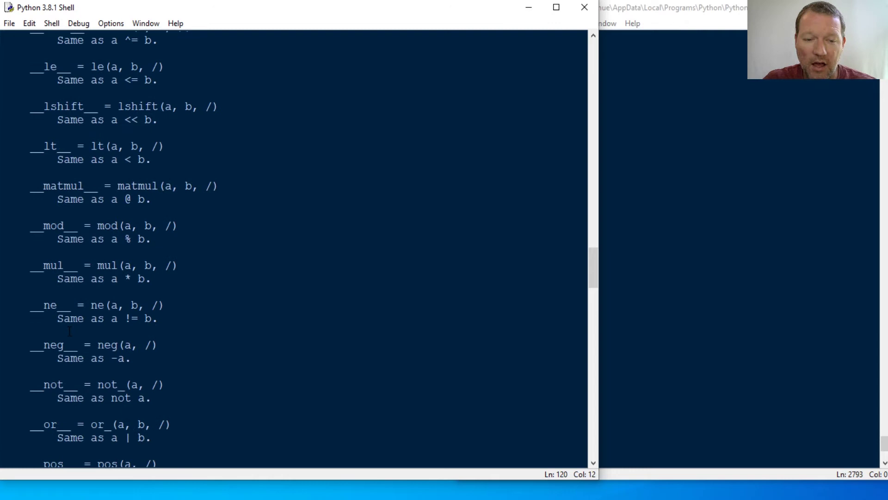
scroll(68, 333, down, 3)
scroll(69, 333, down, 3)
scroll(68, 333, down, 3)
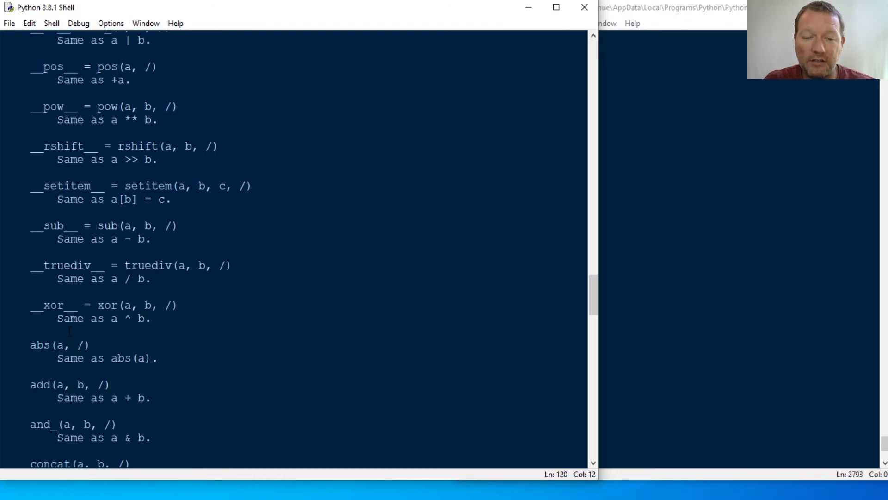
scroll(69, 332, down, 3)
scroll(83, 320, down, 3)
scroll(83, 320, down, 3)
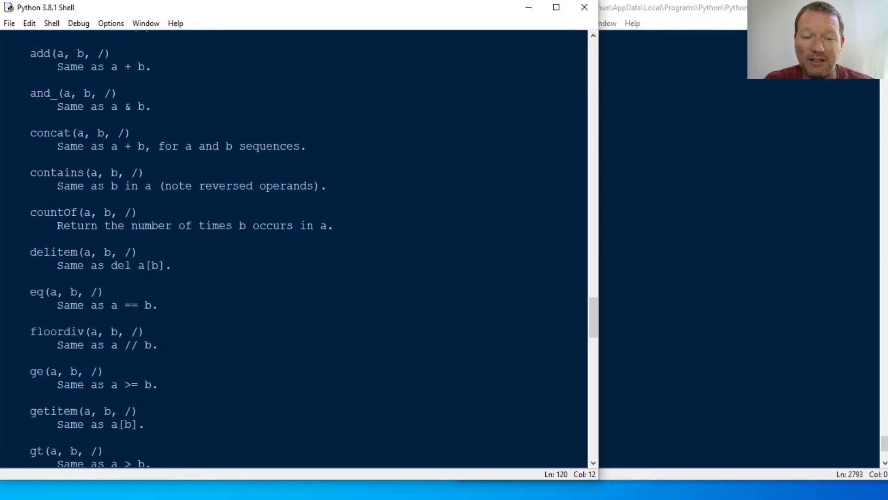
scroll(84, 320, down, 3)
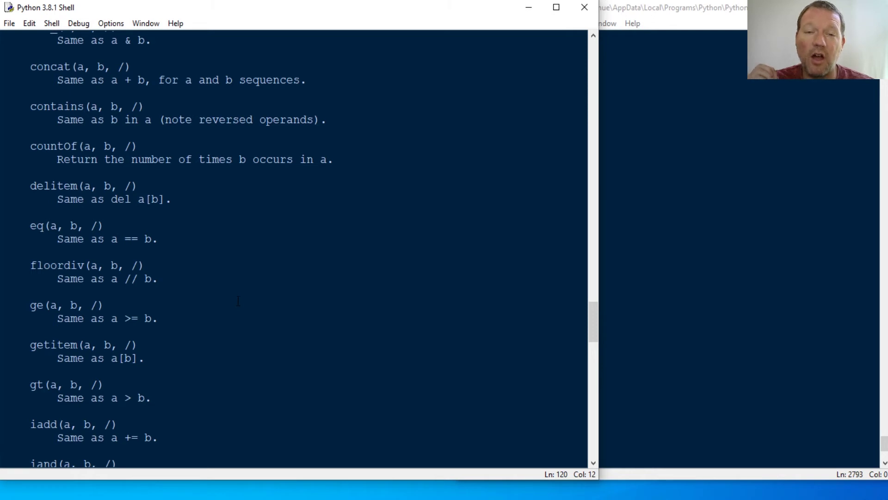
scroll(237, 300, up, 5)
scroll(238, 299, up, 5)
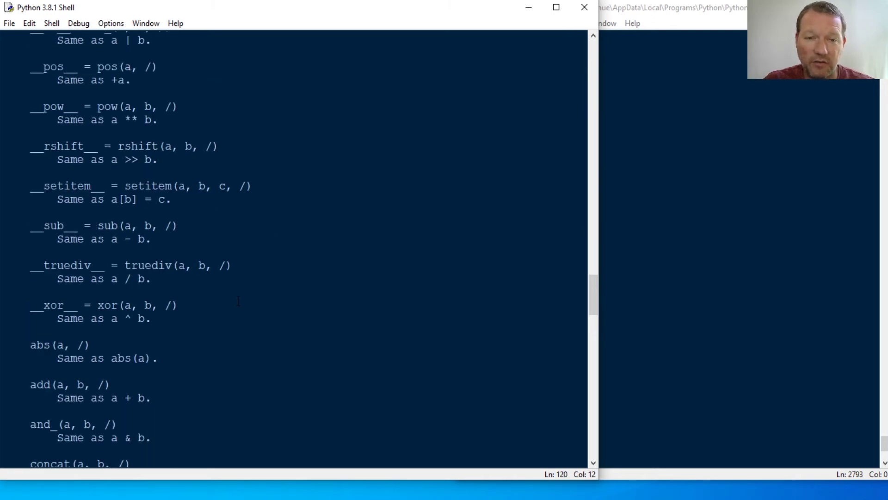
scroll(237, 299, up, 5)
scroll(238, 302, up, 5)
scroll(237, 302, up, 5)
scroll(238, 302, up, 5)
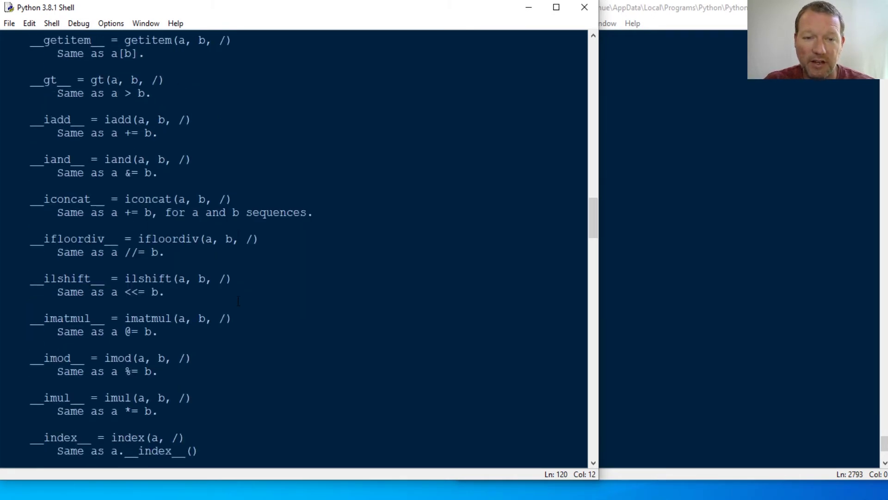
scroll(237, 302, up, 5)
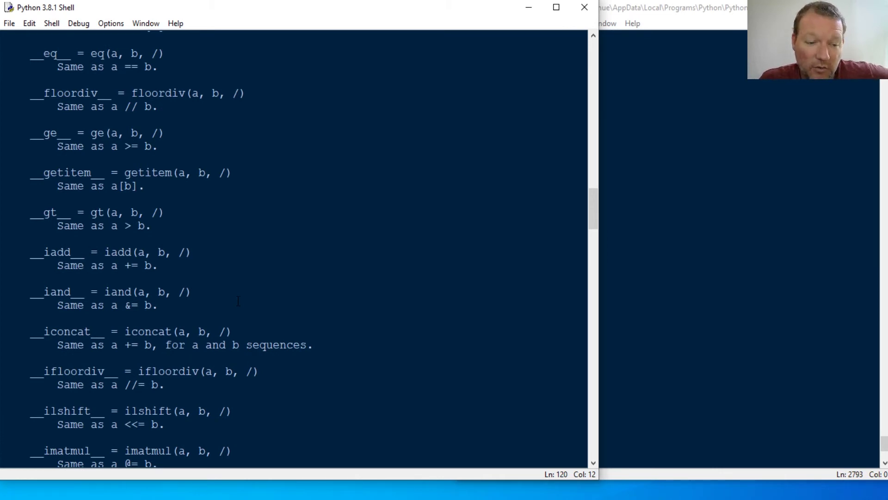
click(691, 162)
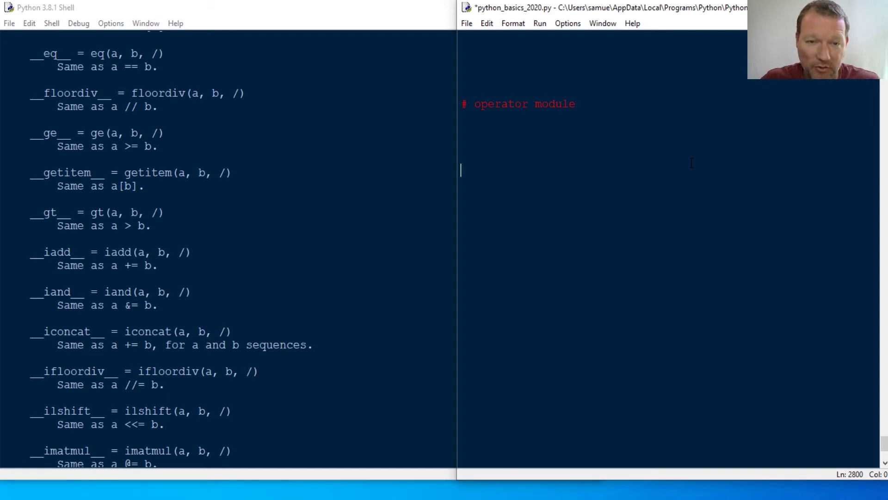
drag(120, 93, 247, 93)
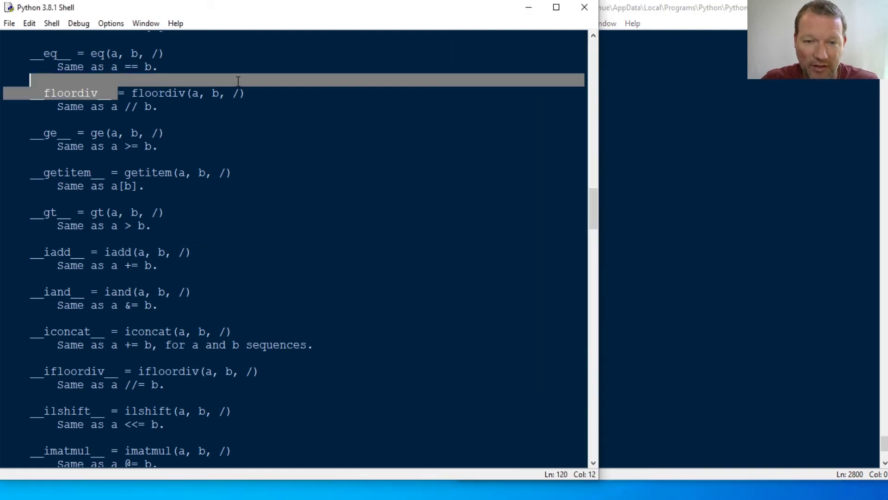
click(114, 186)
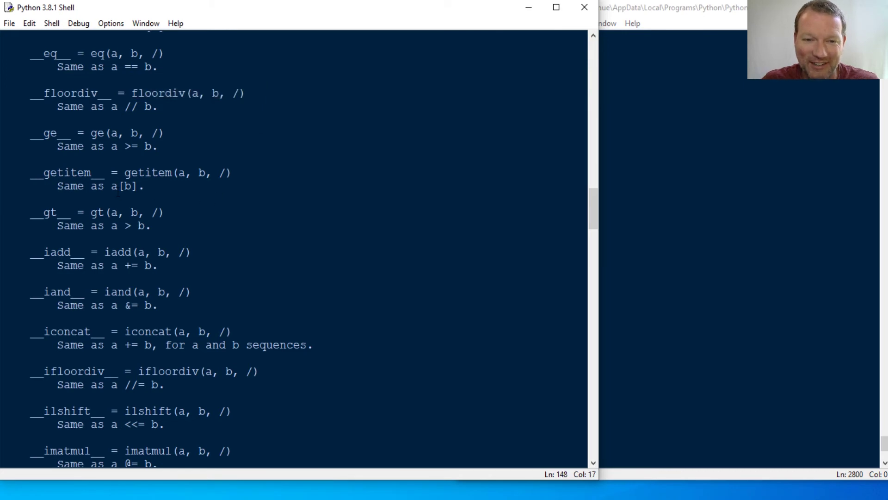
scroll(277, 243, up, 10)
scroll(278, 243, up, 10)
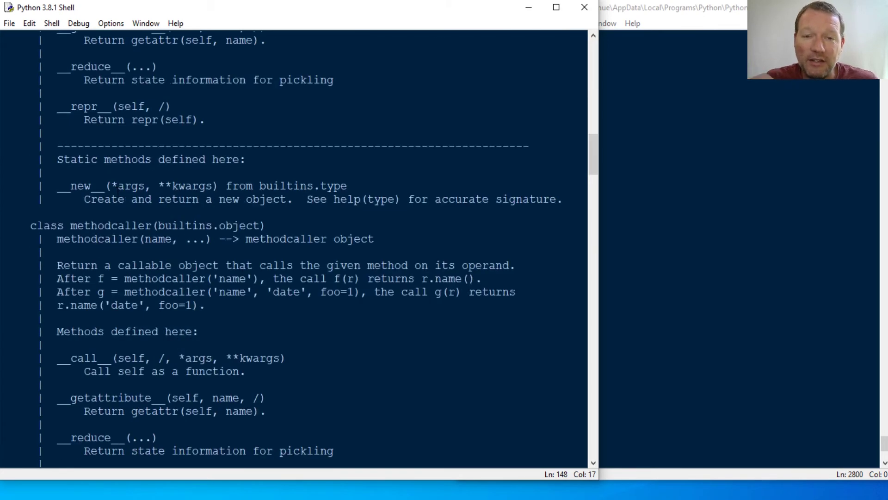